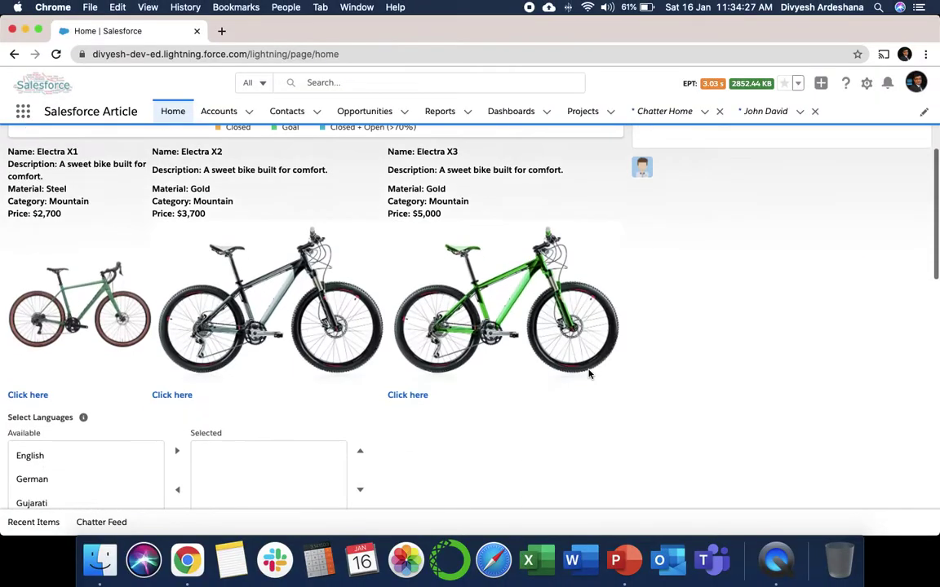
- Open Setup, search for "mass transfer", and open Transfer Accounts from Mass Transfer Records
scroll(531, 319, up, 5)
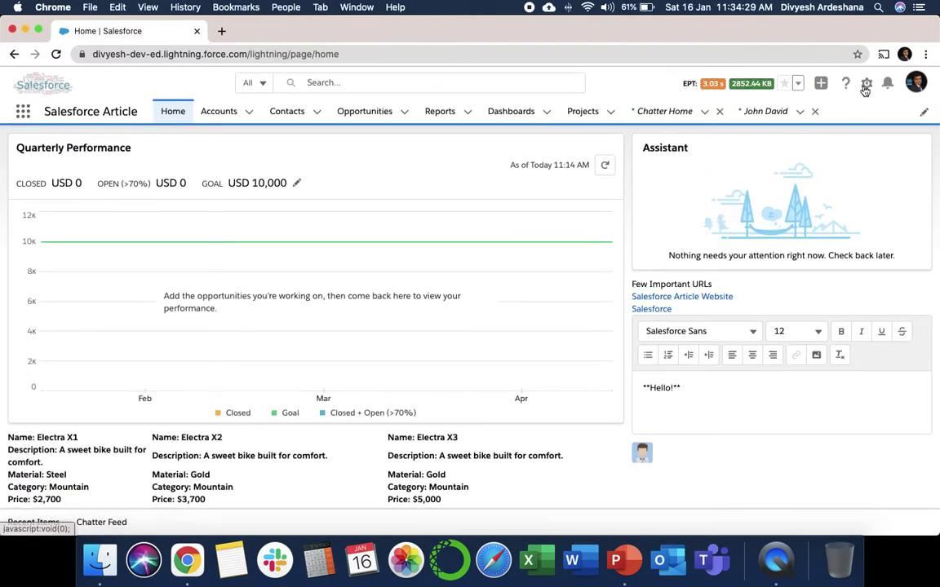
click(865, 85)
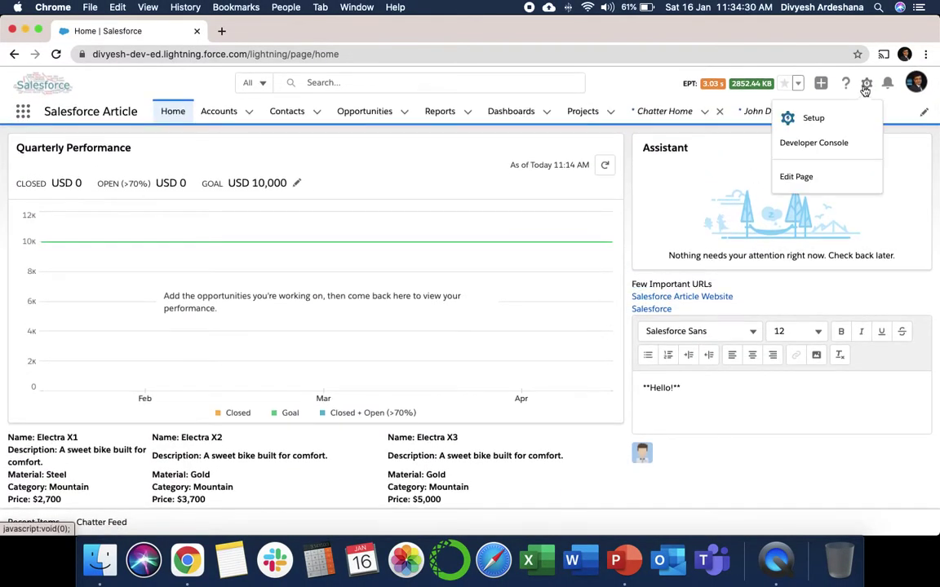
click(826, 118)
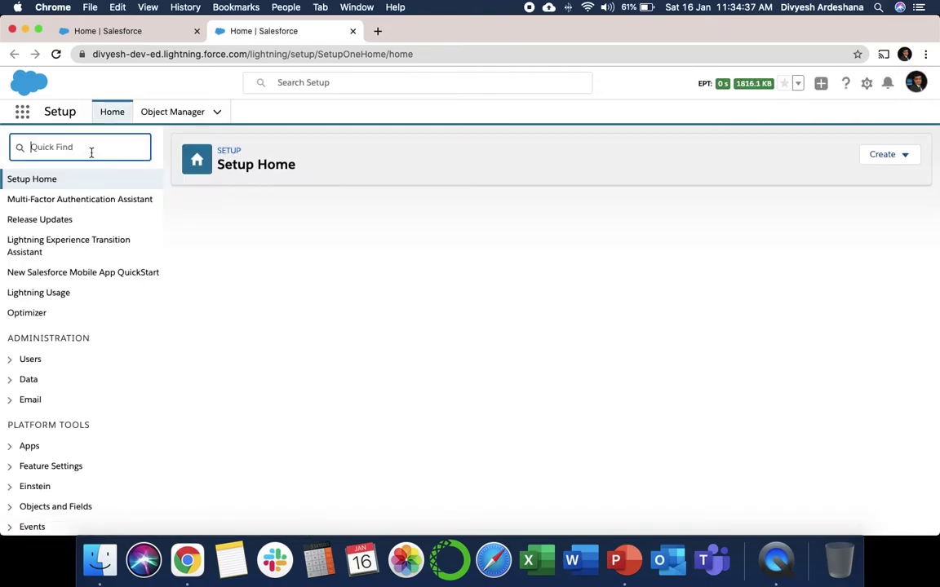
text(mass transfer)
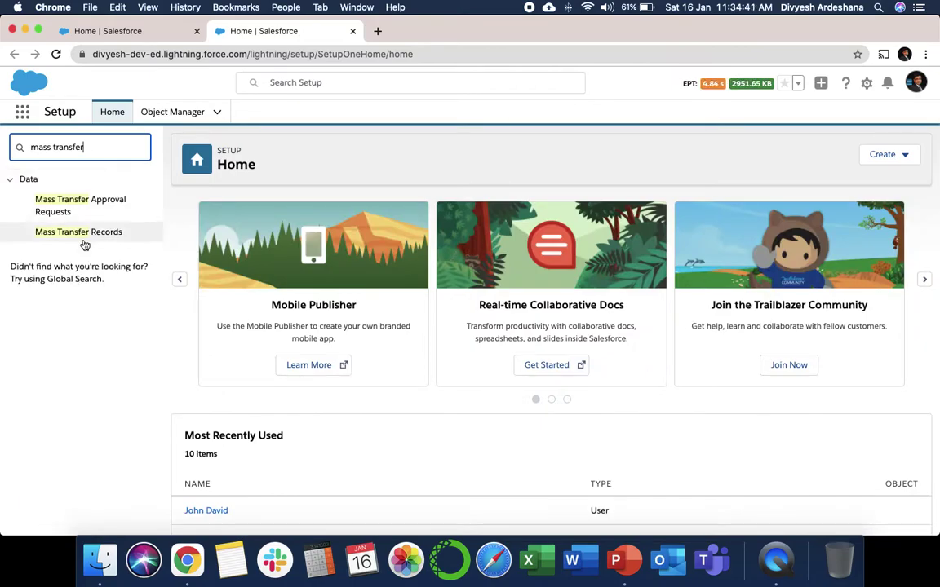
click(94, 234)
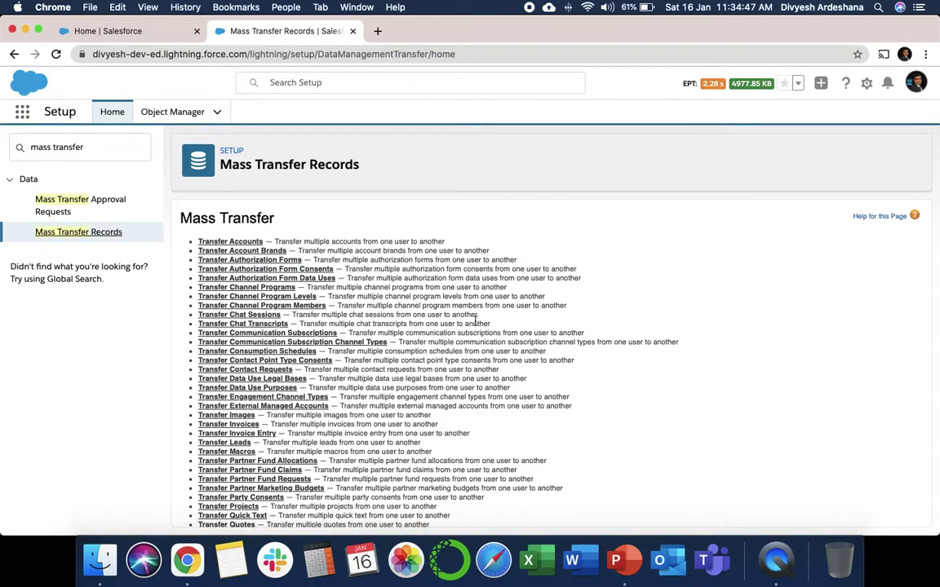
scroll(475, 320, down, 4)
scroll(476, 320, up, 4)
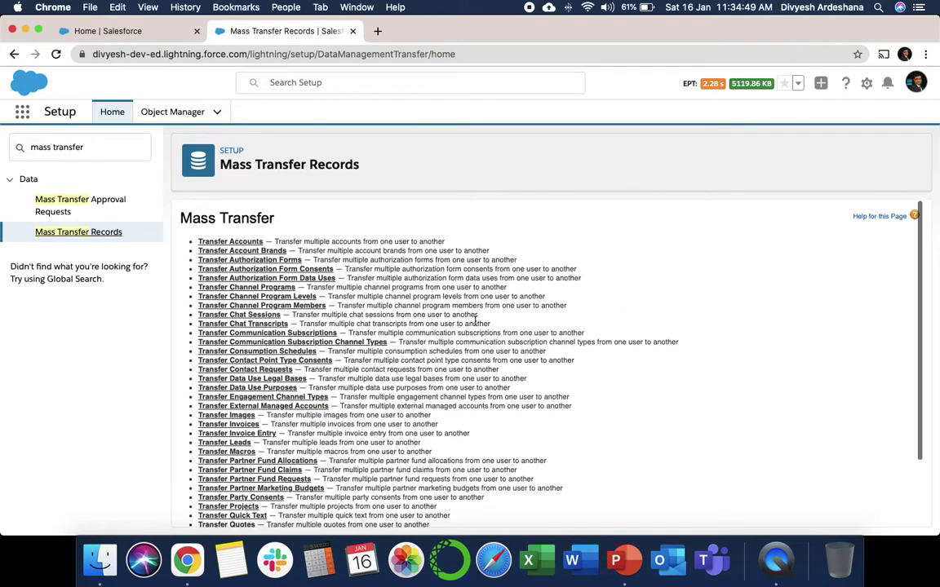
click(235, 244)
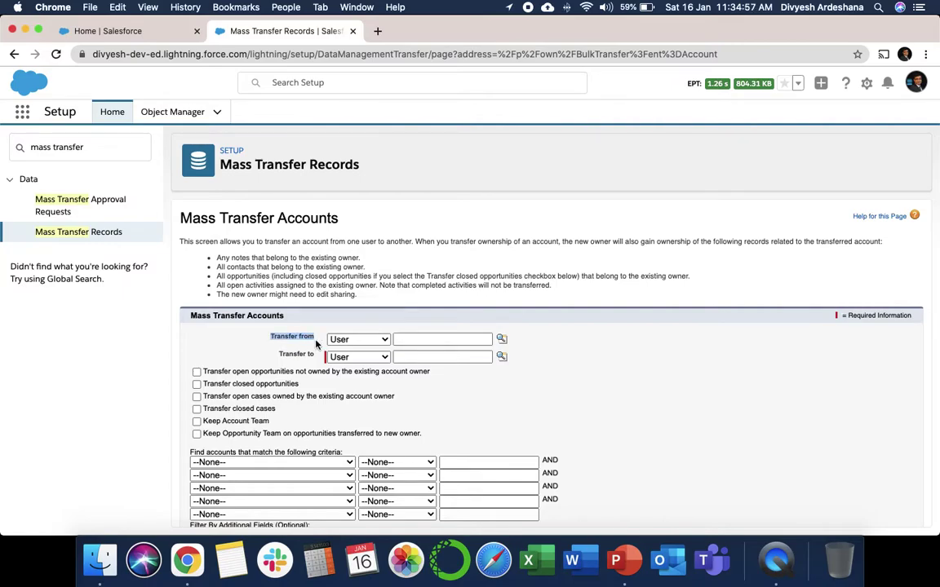
- Look up the user with the CEO role as the transfer source and the Finance Manager user as the recipient
click(449, 342)
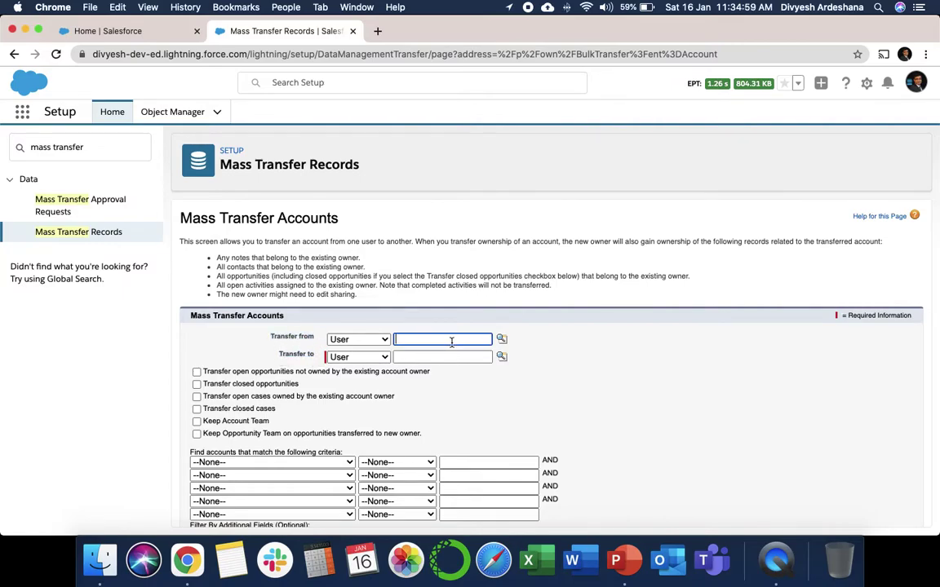
click(501, 338)
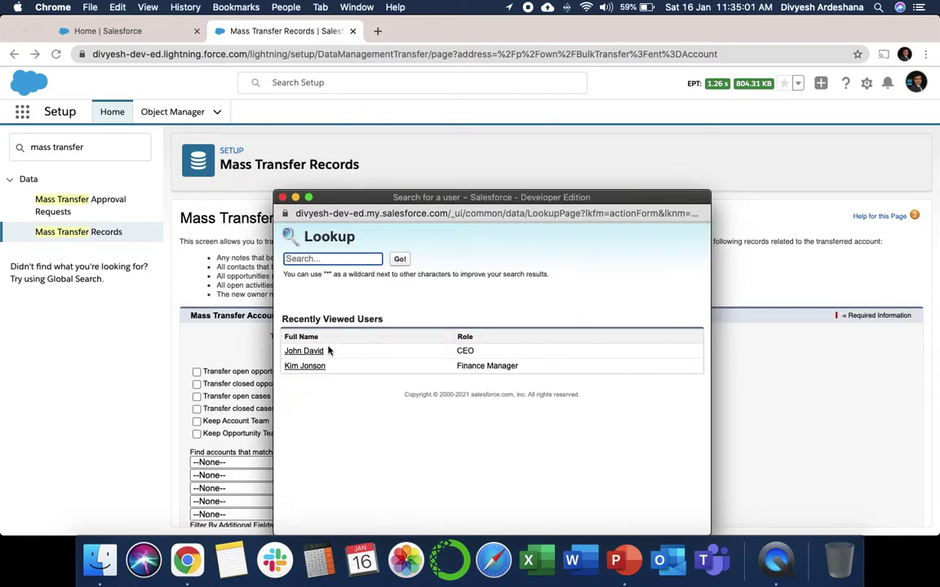
click(314, 351)
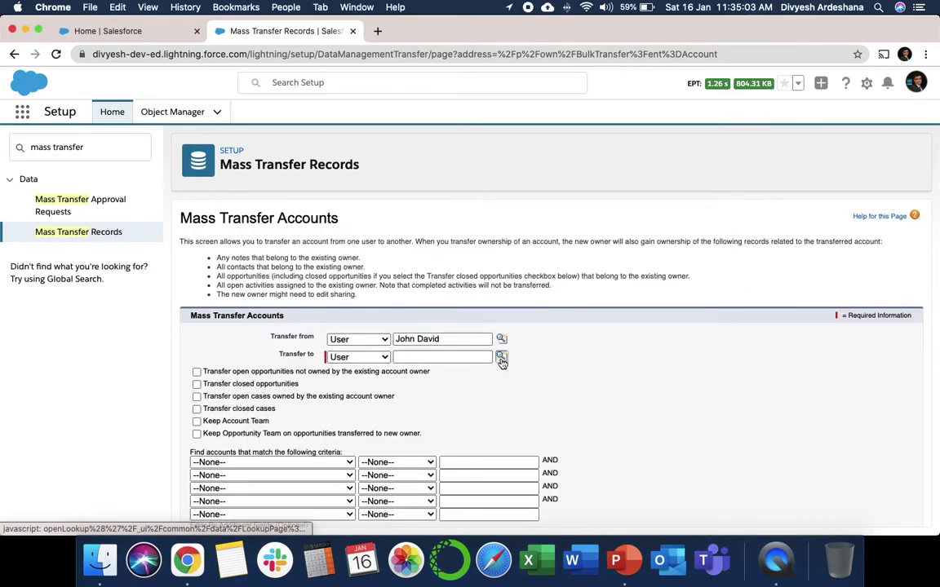
click(501, 359)
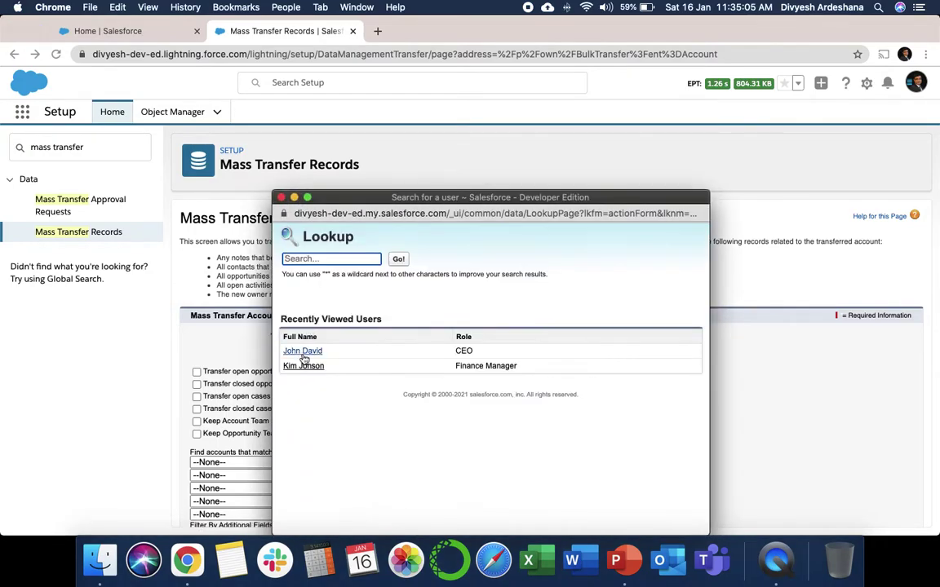
click(308, 367)
- Enable transferring open opportunities not owned by the existing account owner and open cases owned by the existing account owner
scroll(268, 363, down, 2)
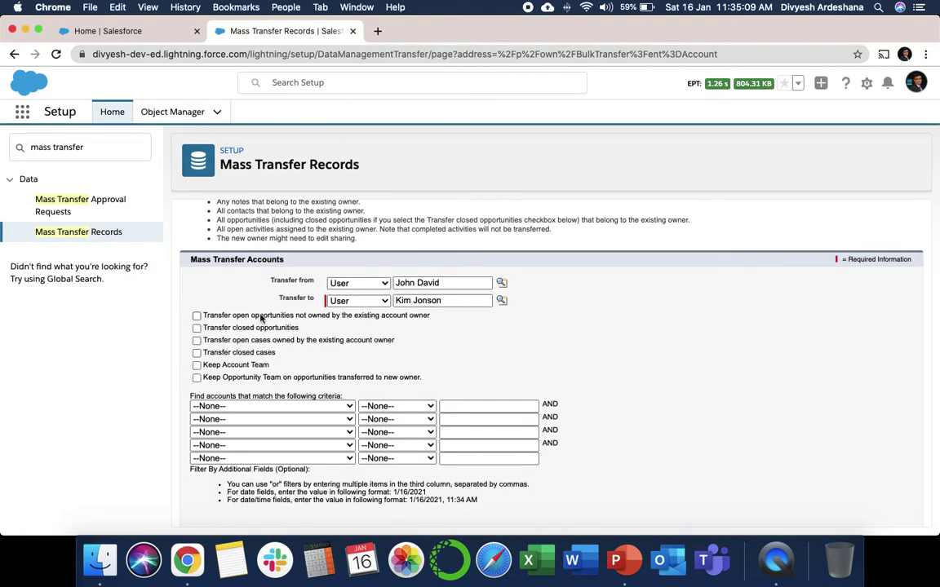
scroll(269, 318, down, 1)
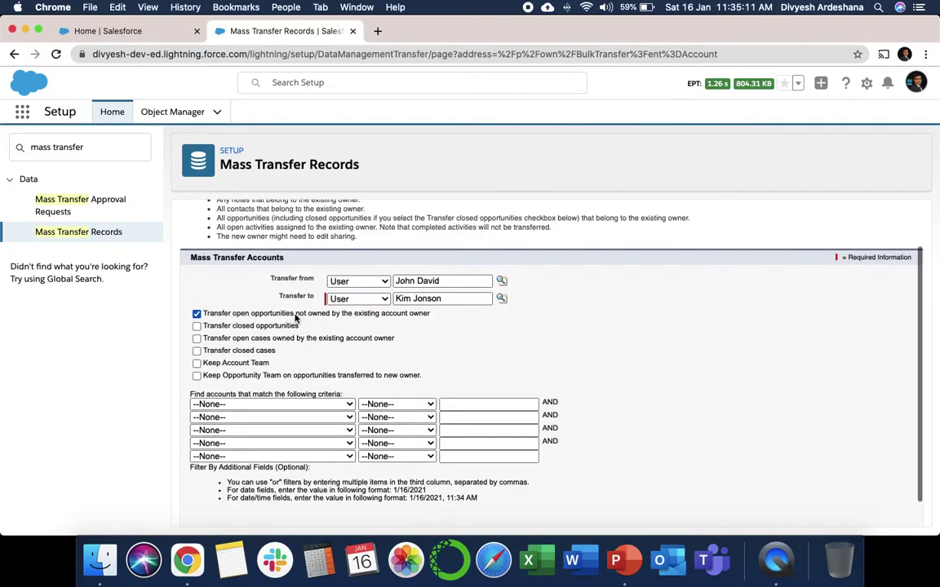
drag(299, 318, 429, 320)
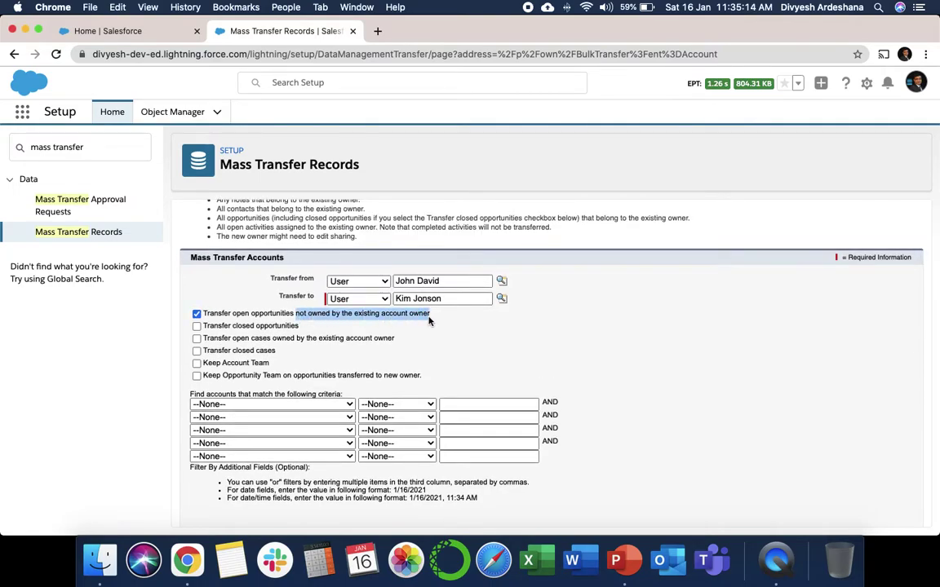
click(225, 301)
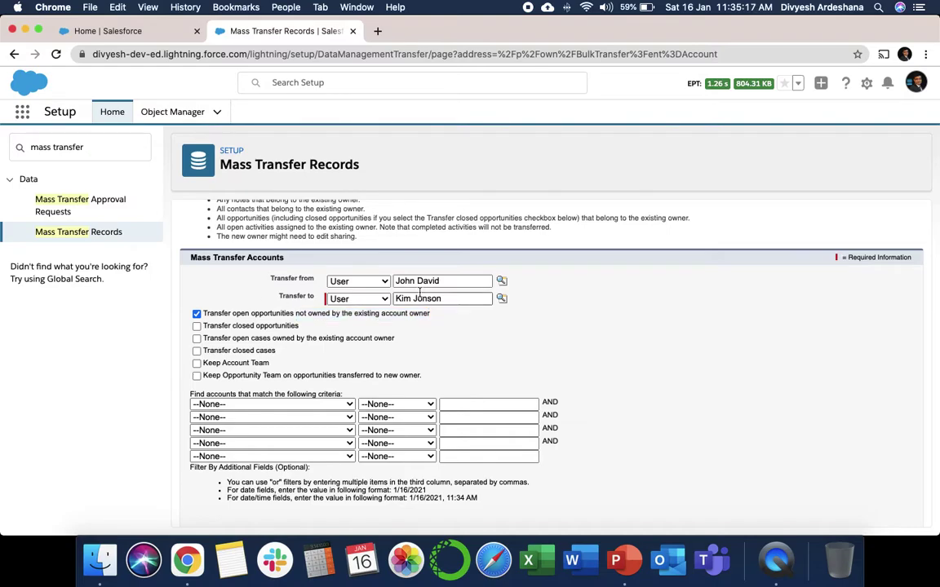
drag(488, 281, 395, 281)
drag(488, 299, 395, 298)
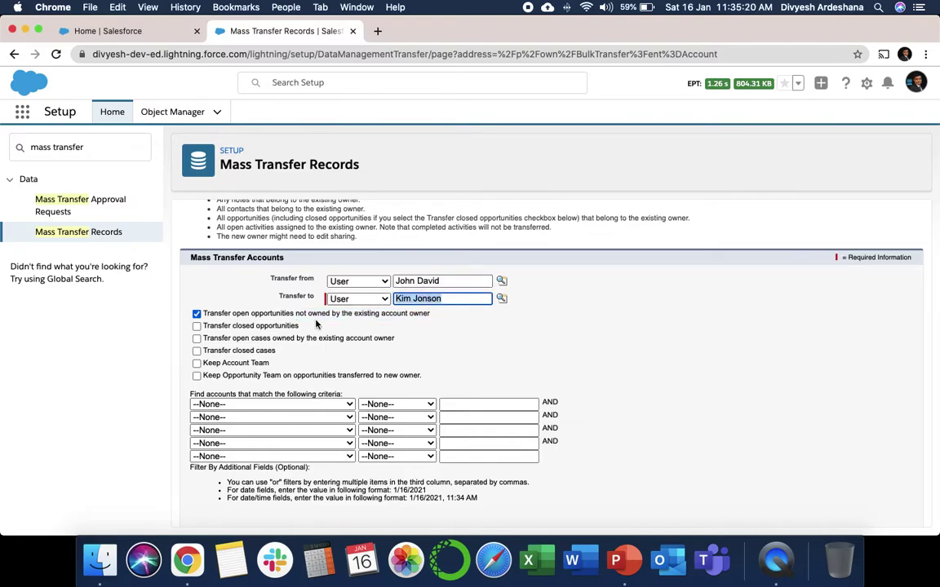
click(265, 343)
click(266, 338)
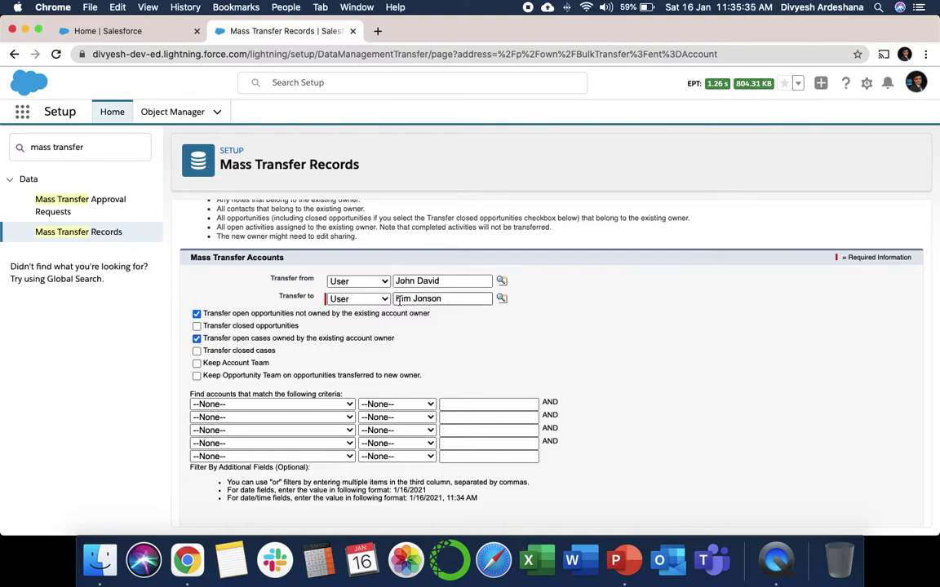
click(437, 282)
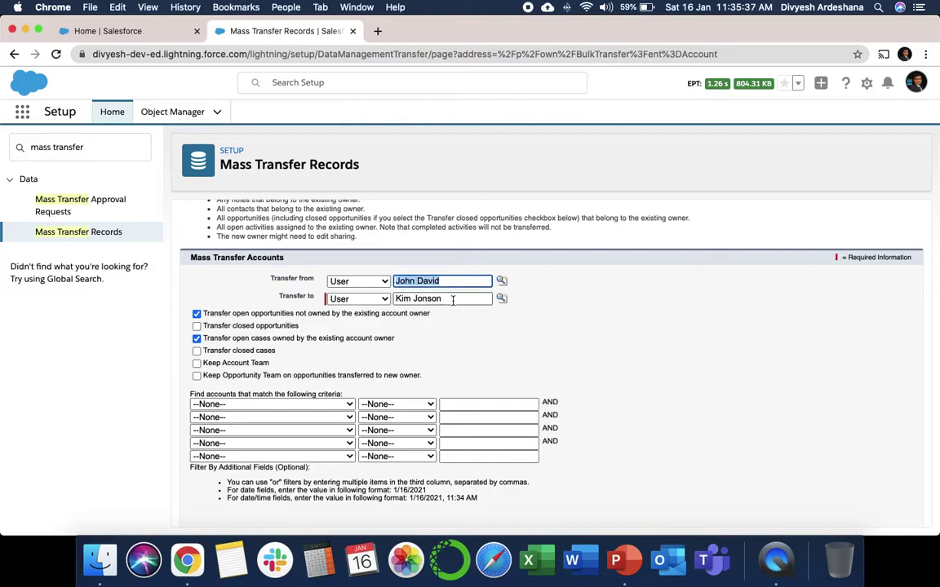
drag(457, 298, 393, 299)
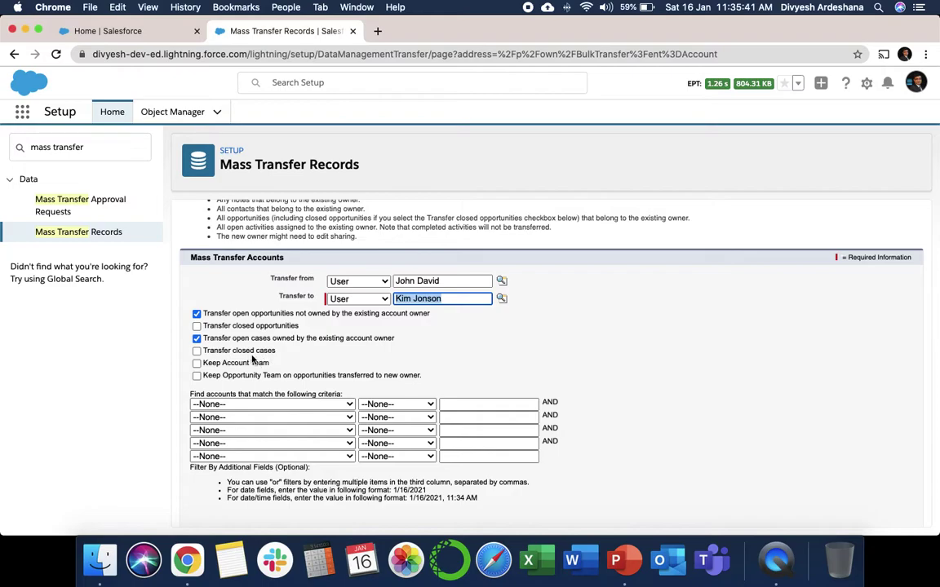
drag(208, 351, 423, 382)
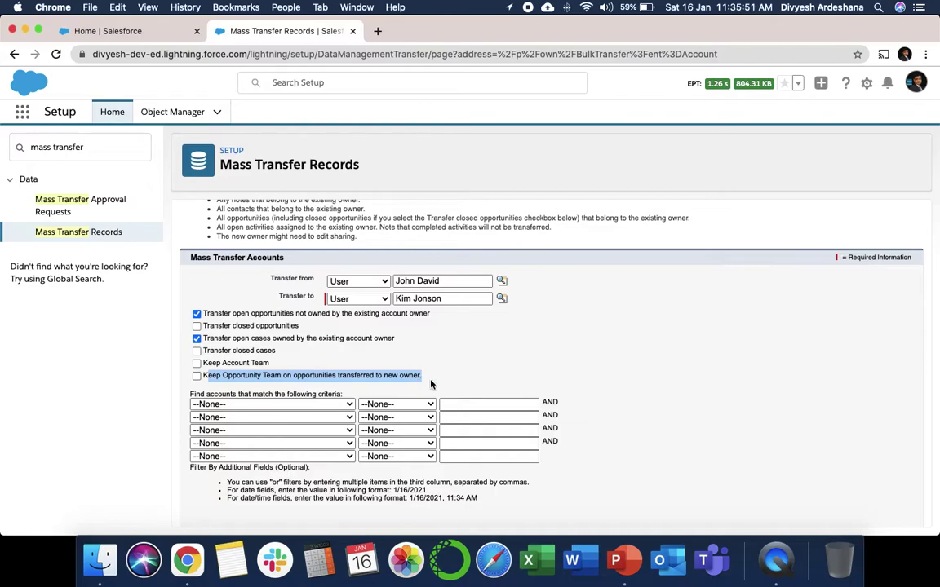
click(431, 385)
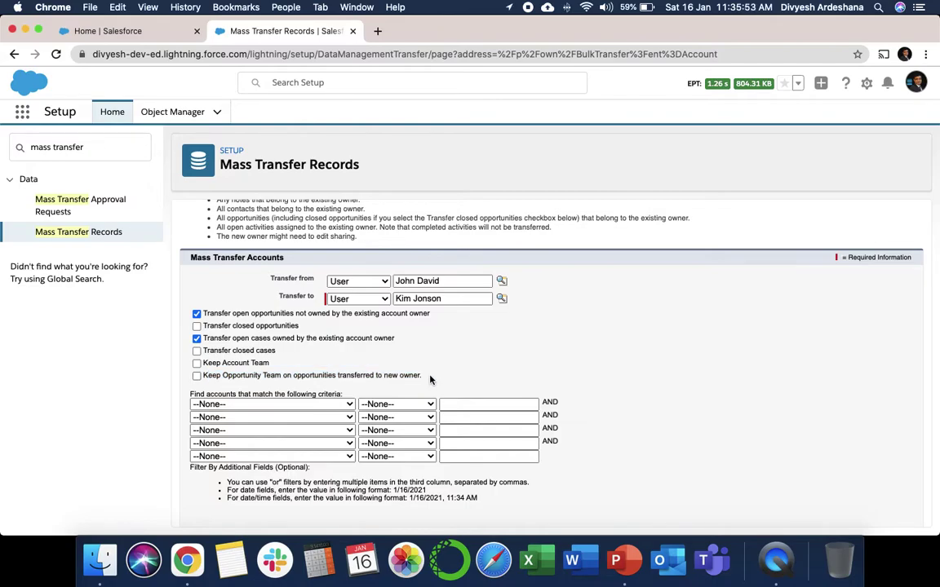
- Find the accounts available for transfer with all filter criteria left at None, and review the resulting account list
scroll(431, 379, down, 2)
click(278, 376)
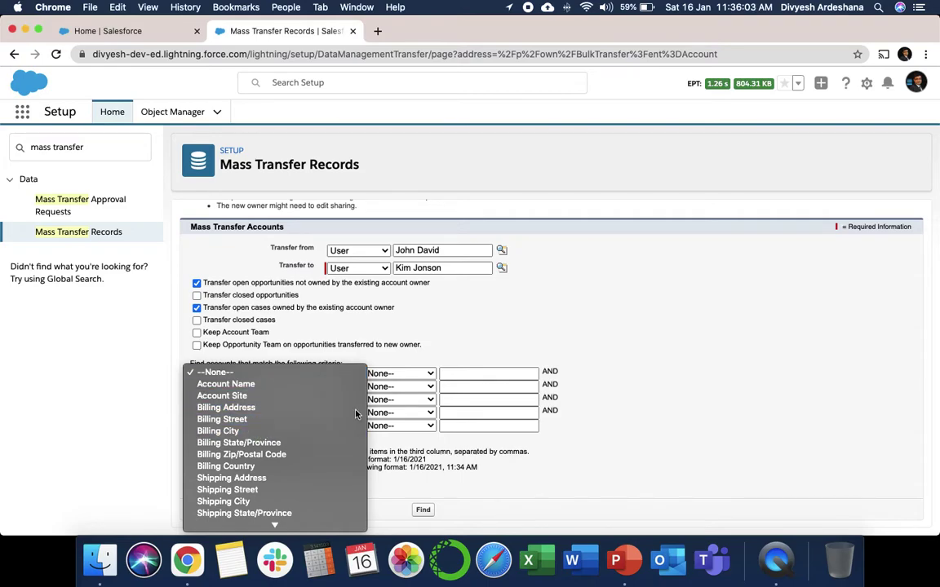
click(398, 349)
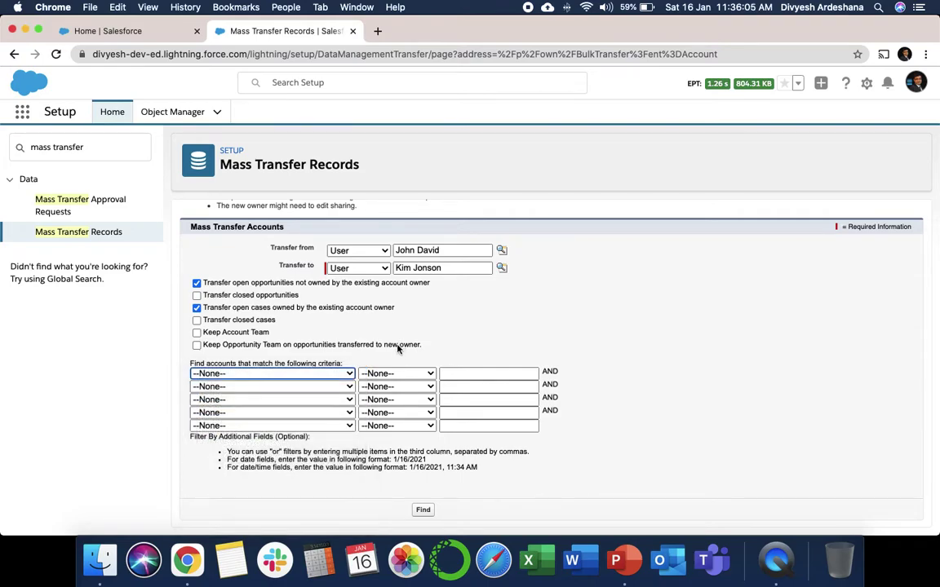
scroll(398, 348, up, 1)
scroll(398, 349, down, 1)
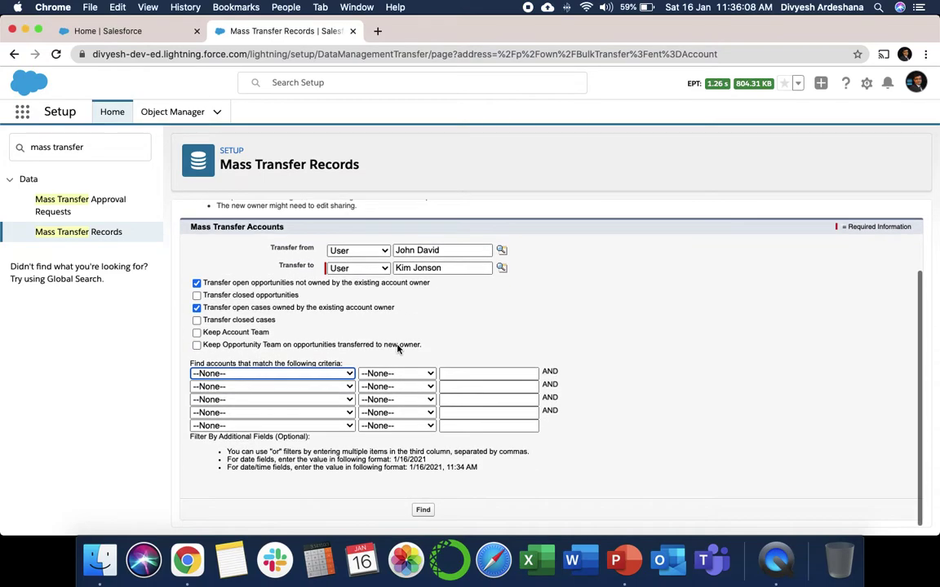
click(423, 510)
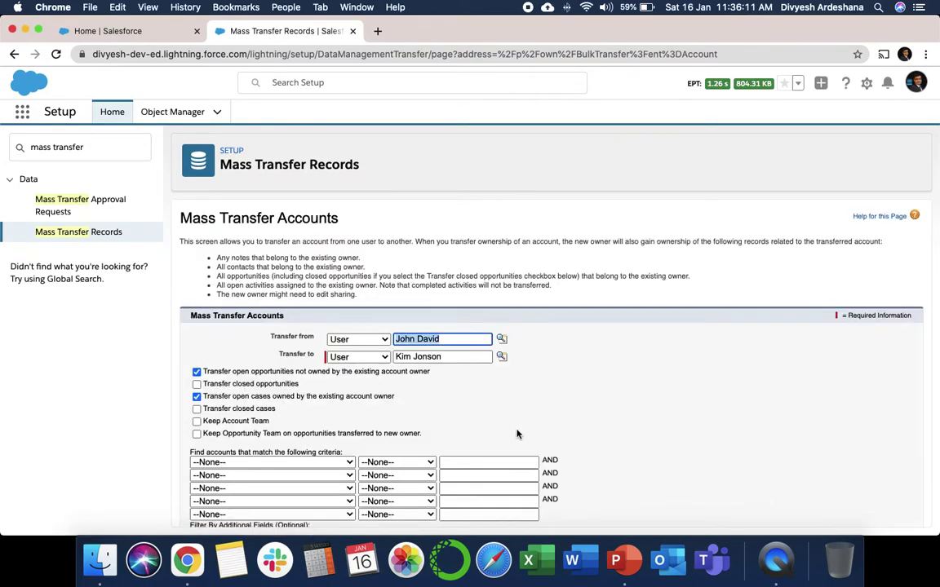
scroll(516, 434, down, 5)
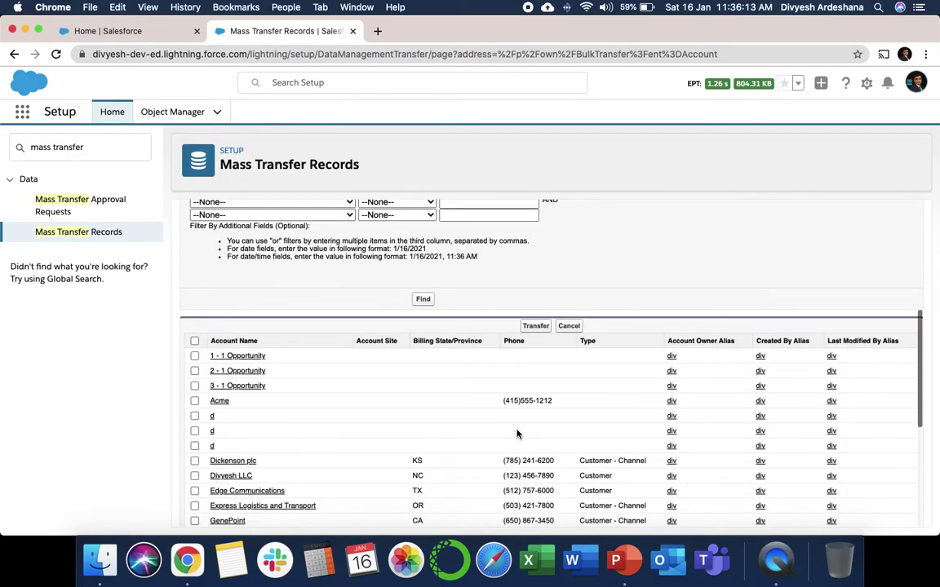
scroll(516, 434, down, 8)
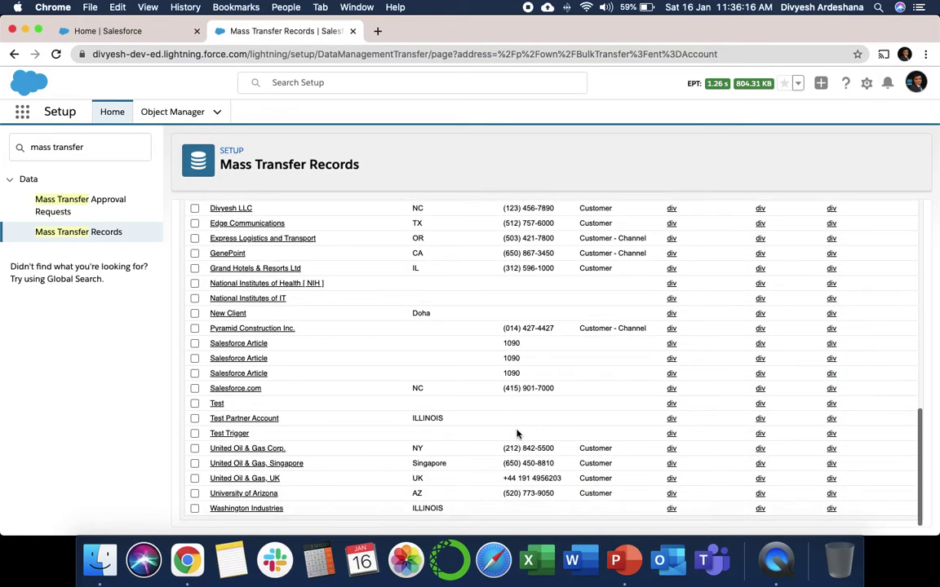
scroll(517, 434, up, 15)
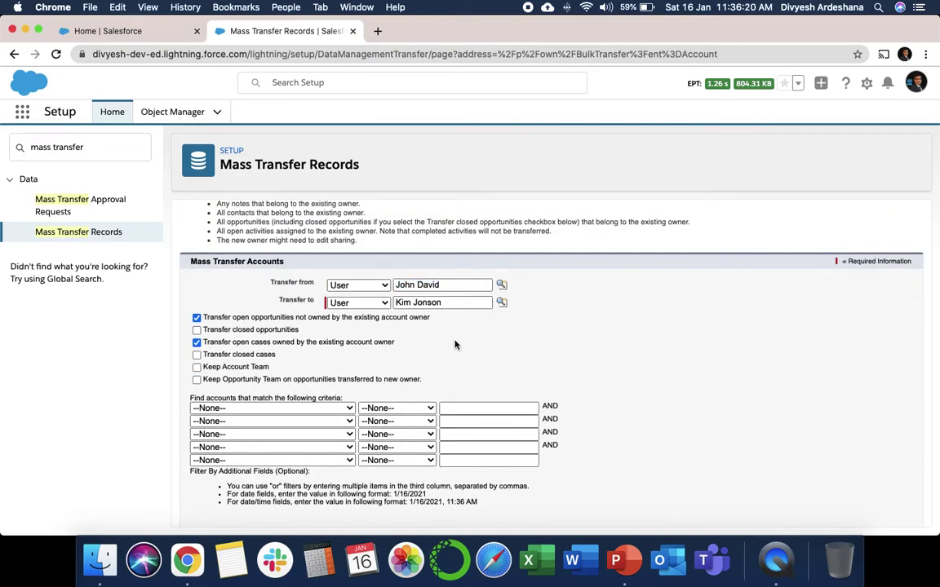
- Select several individual accounts in the results, including 1 - 1 Opportunity, 2 - 1 Opportunity and Acme
scroll(455, 343, down, 5)
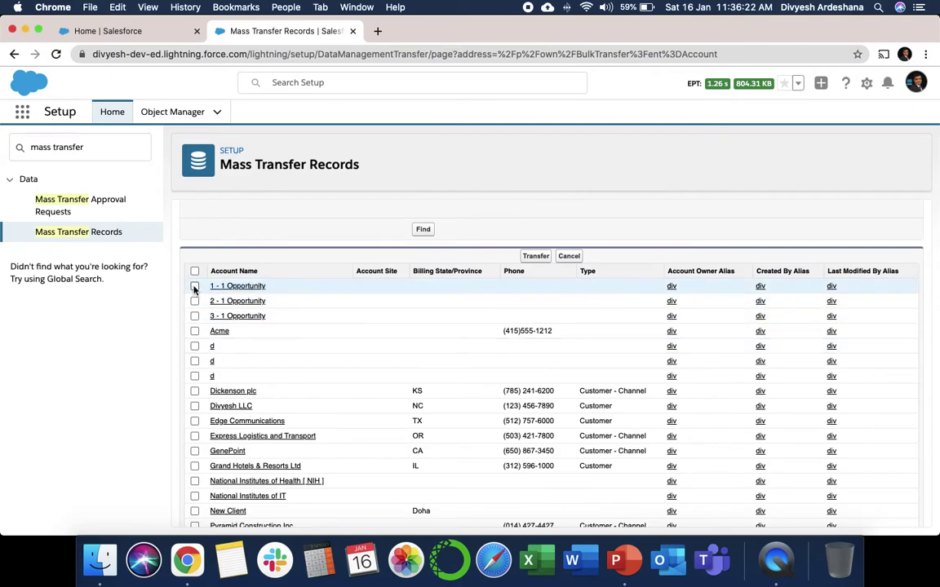
click(194, 301)
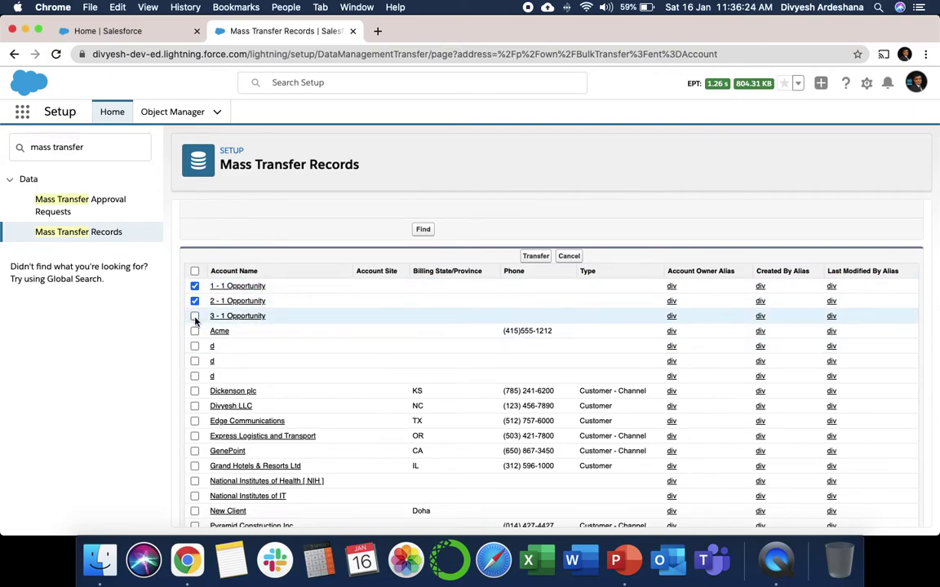
click(194, 331)
click(194, 346)
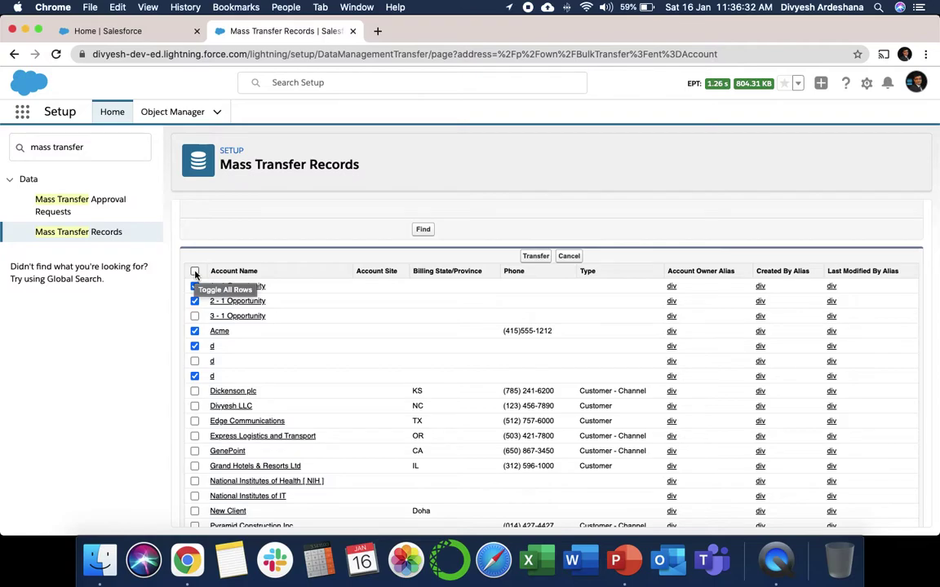
- Select all accounts in the results list and transfer them to the new owner
click(195, 273)
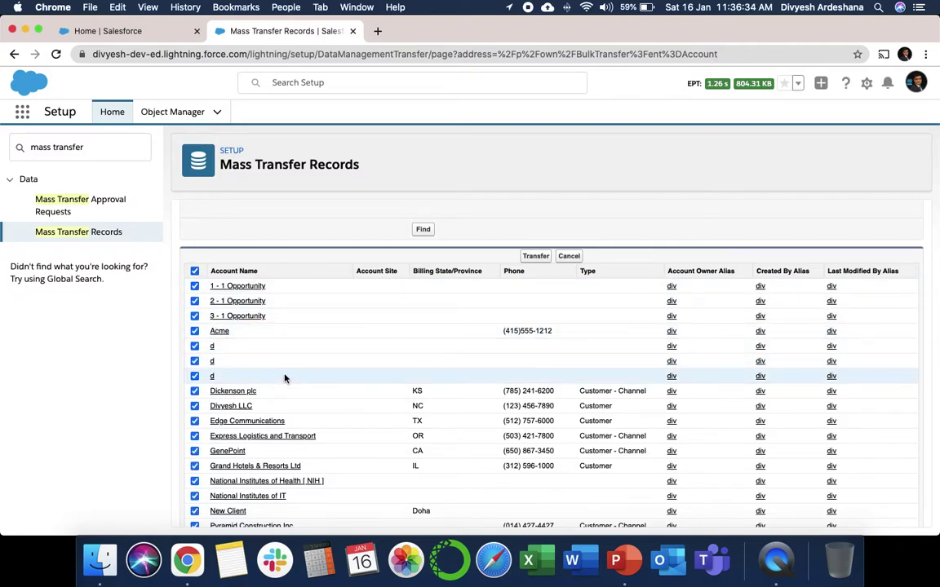
scroll(285, 378, down, 5)
scroll(363, 378, down, 2)
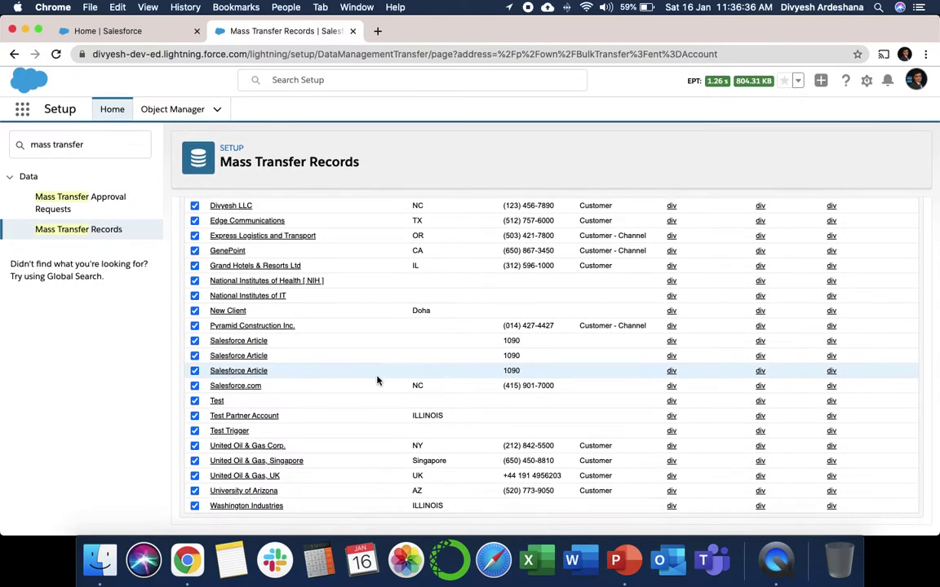
scroll(376, 380, up, 5)
scroll(377, 381, up, 3)
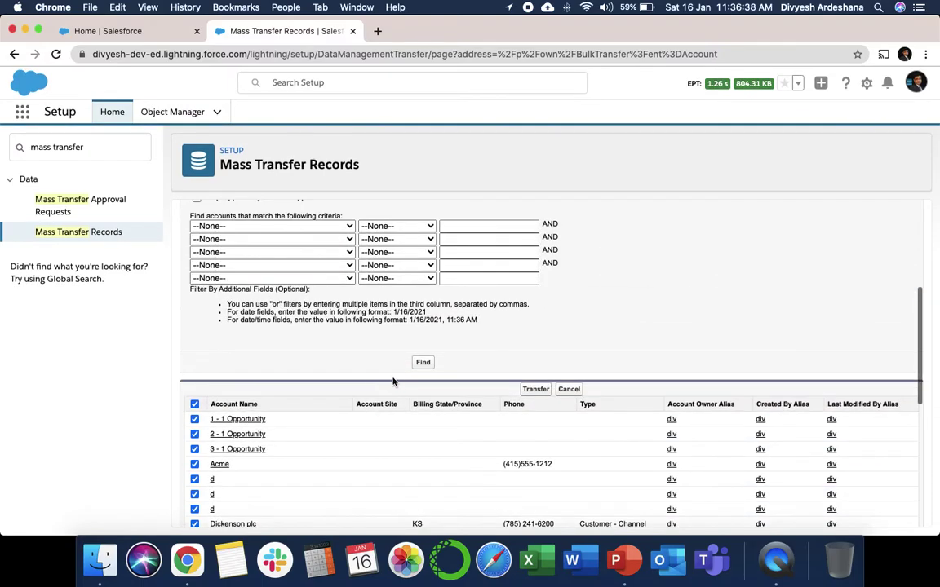
click(536, 390)
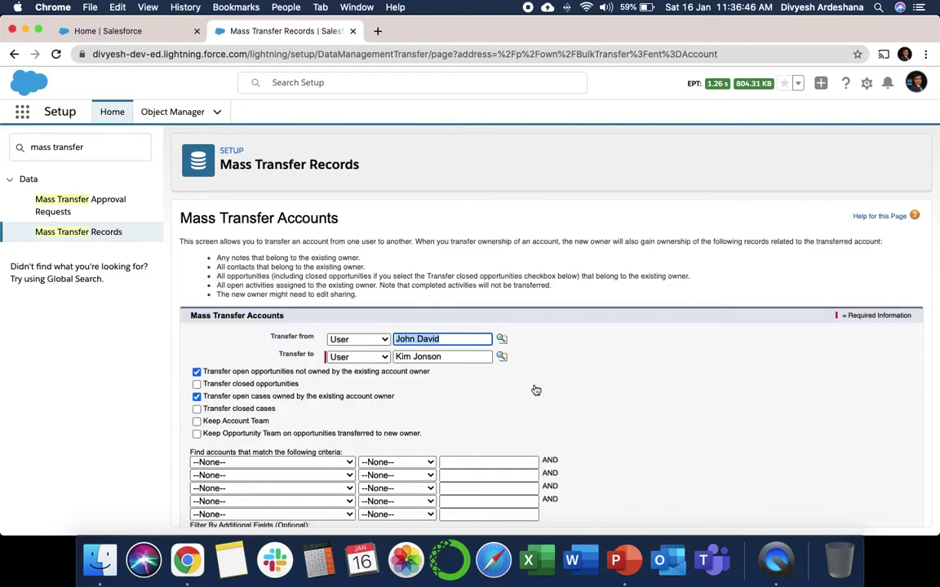
- Review the source and target users of the account transfer and the transfer result reported below the search criteria
scroll(536, 390, down, 1)
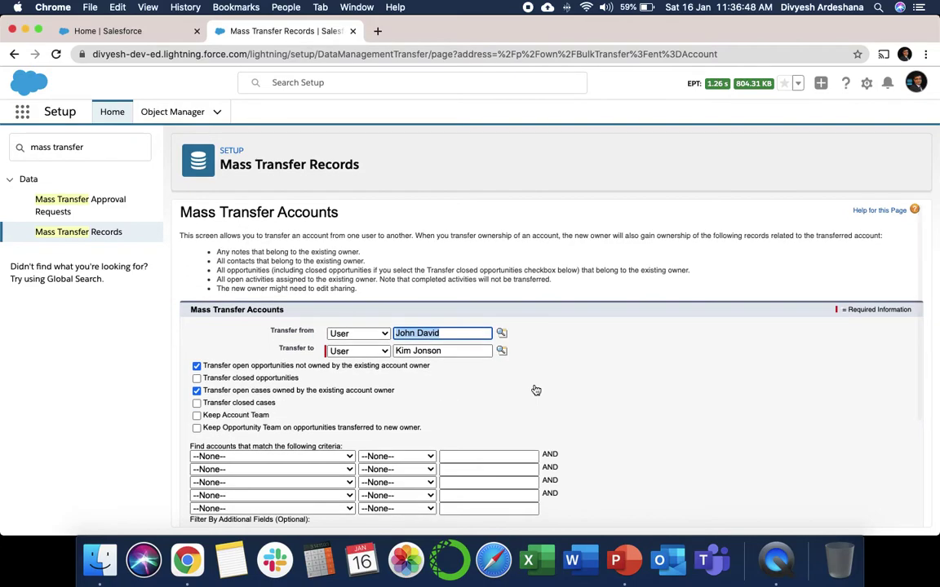
click(416, 350)
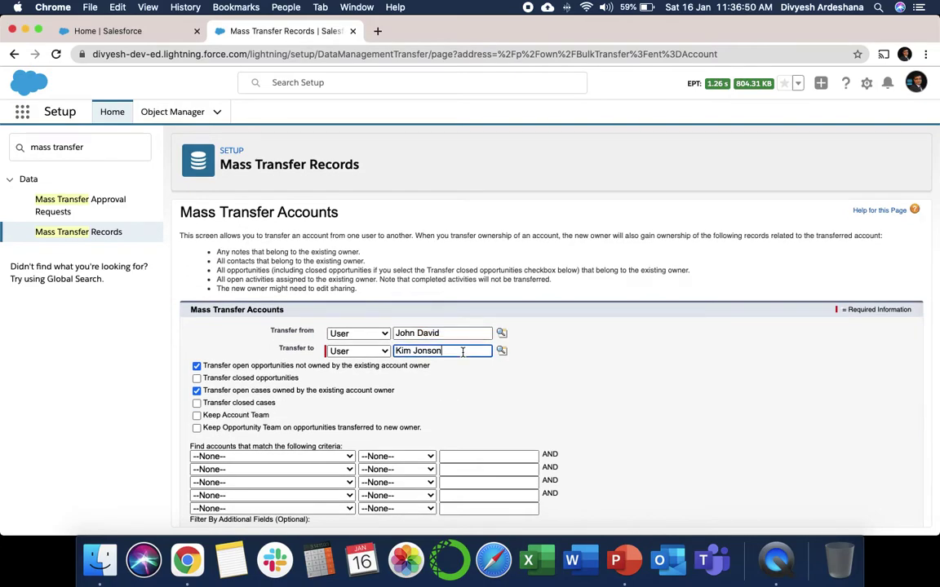
triple_click(418, 350)
scroll(465, 373, down, 4)
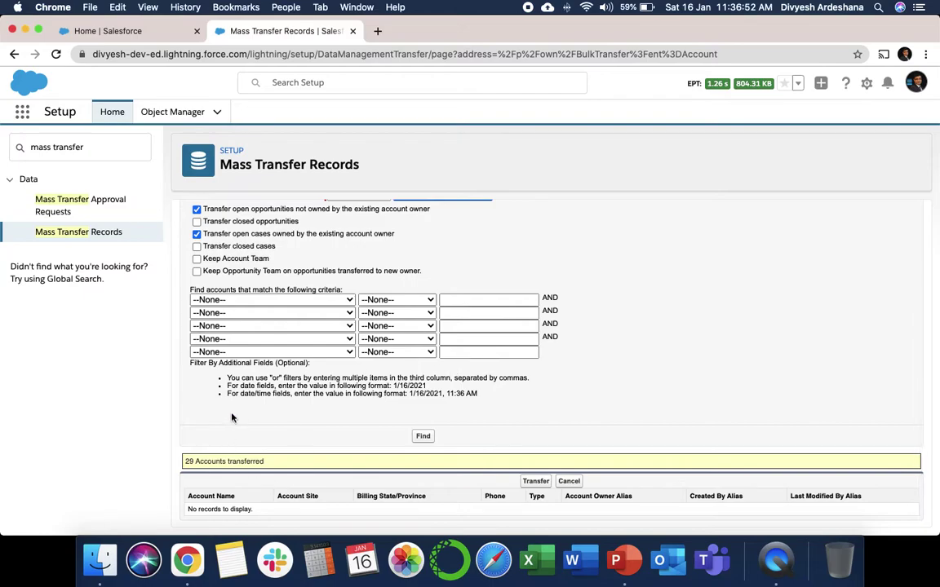
drag(185, 461, 272, 467)
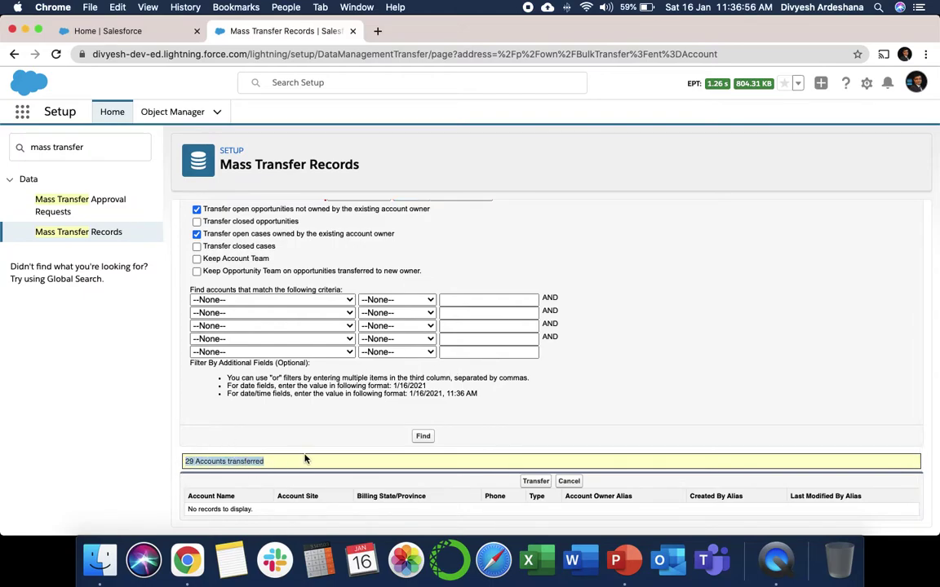
click(306, 517)
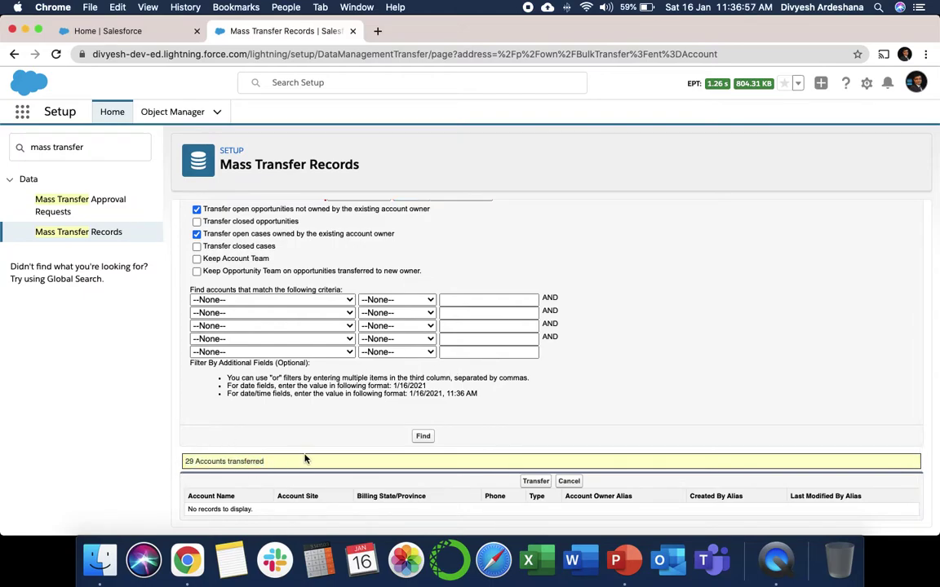
- Reload the Salesforce home page and open the All Accounts list to check the account owners
click(130, 31)
click(55, 54)
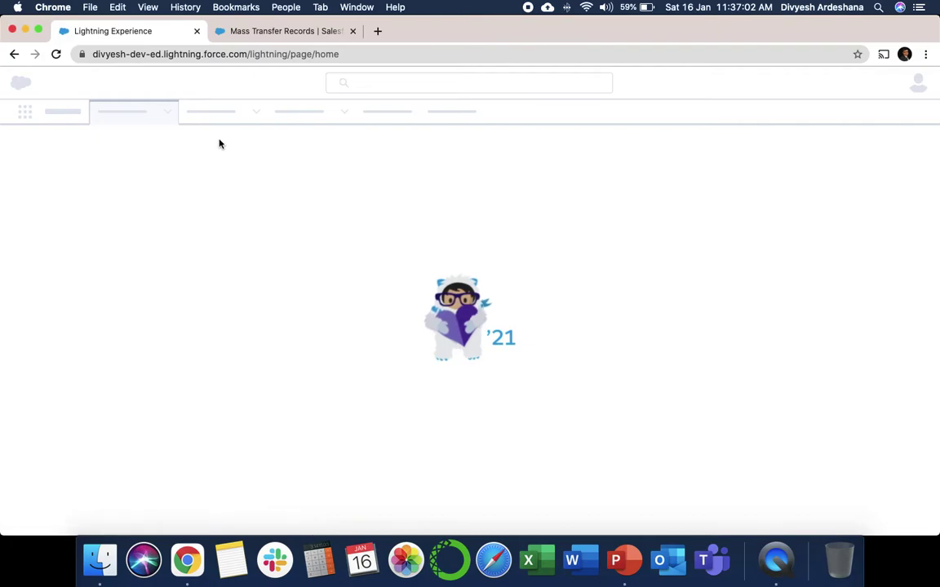
click(211, 115)
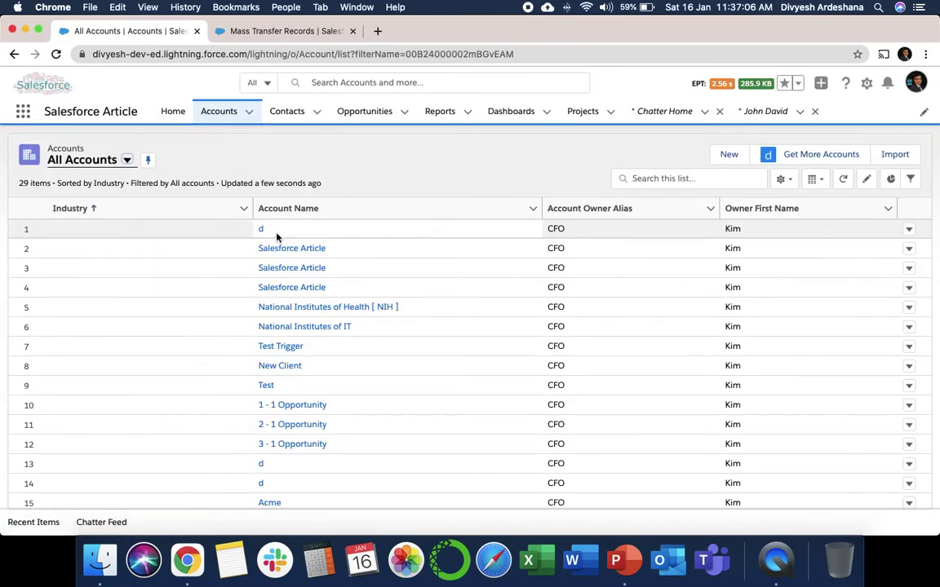
- Open the first account, d, and its related opportunity d- to check the owner of each record
click(263, 231)
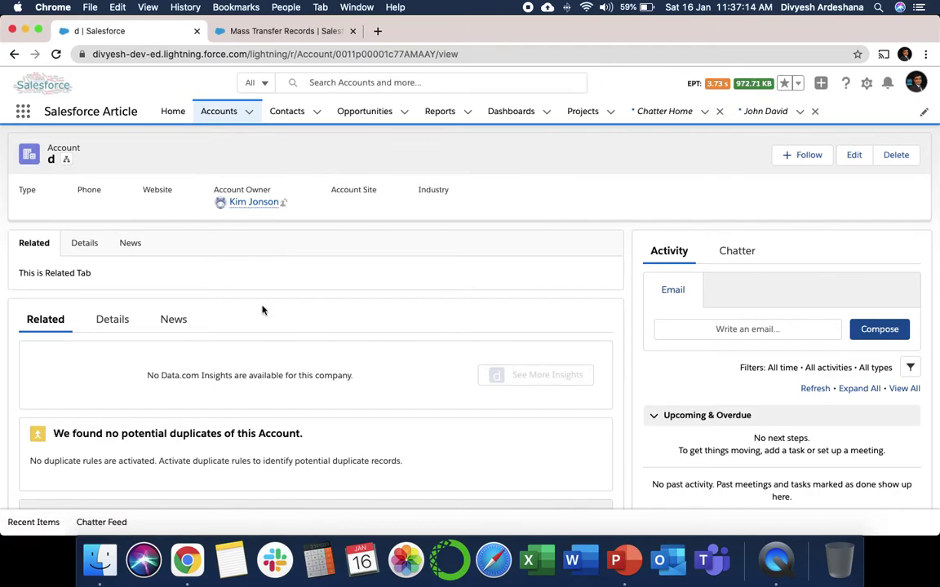
scroll(262, 310, down, 5)
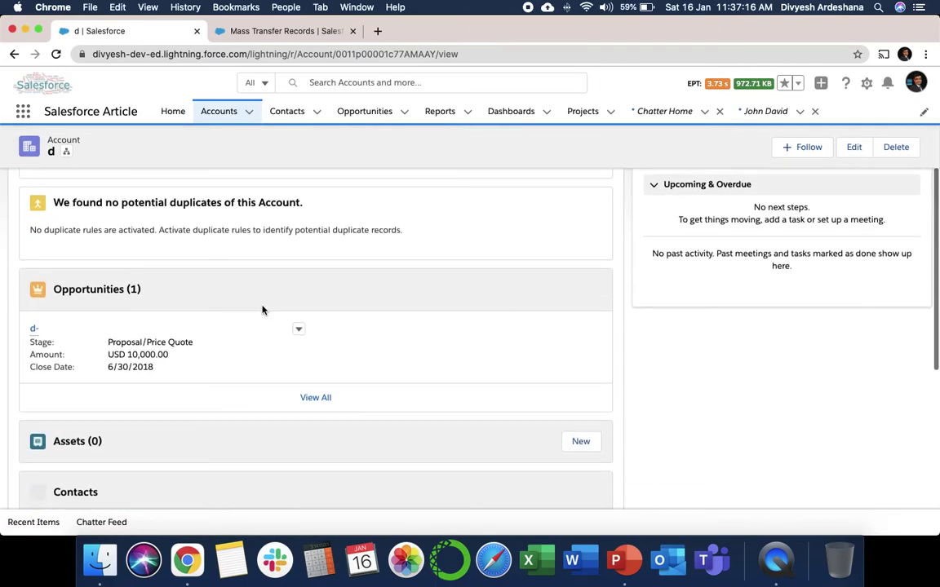
scroll(262, 310, down, 5)
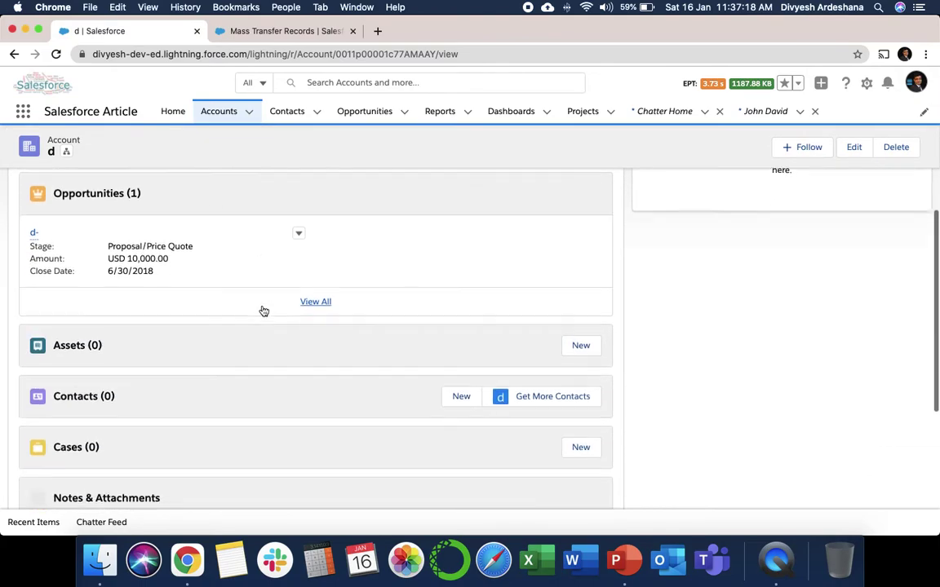
scroll(262, 310, down, 5)
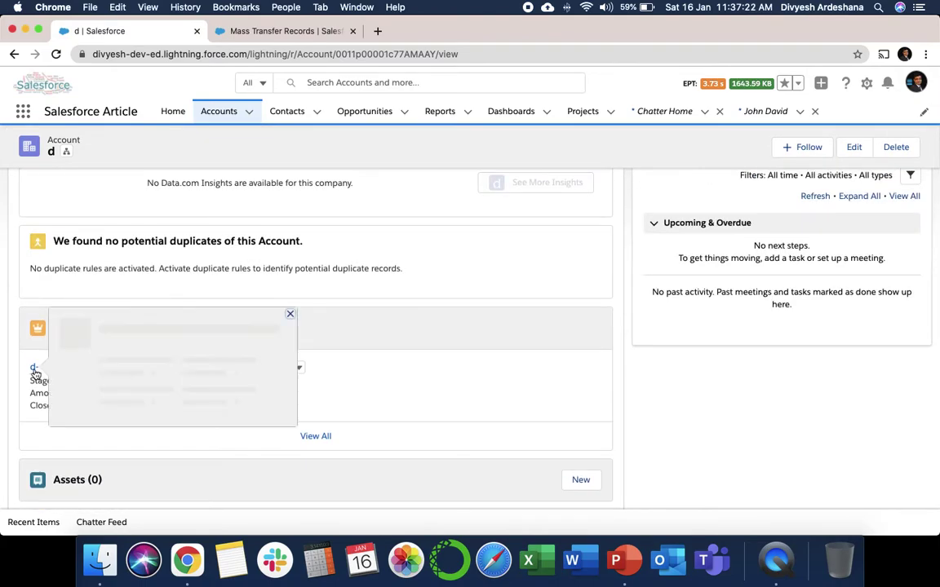
click(35, 371)
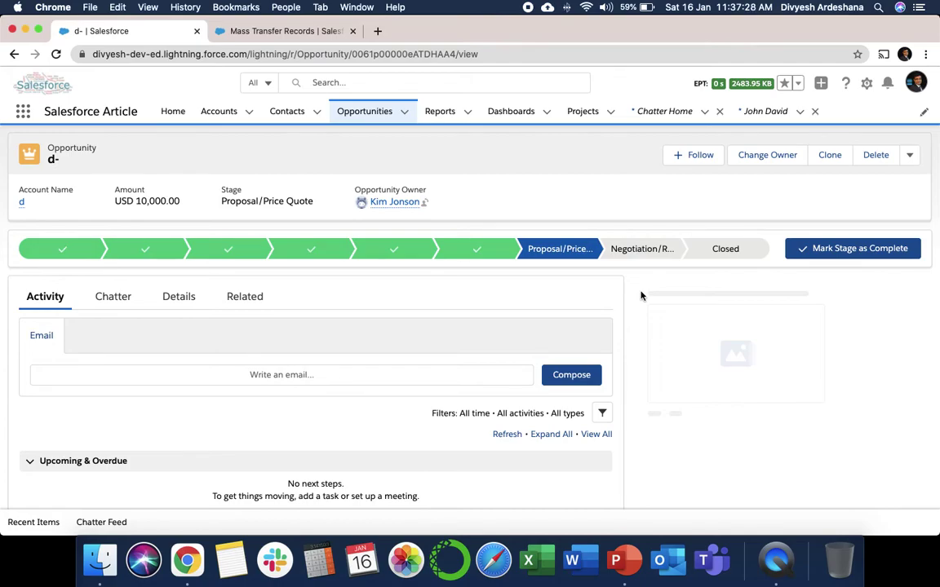
key(super+Tab)
key(super+Tab)
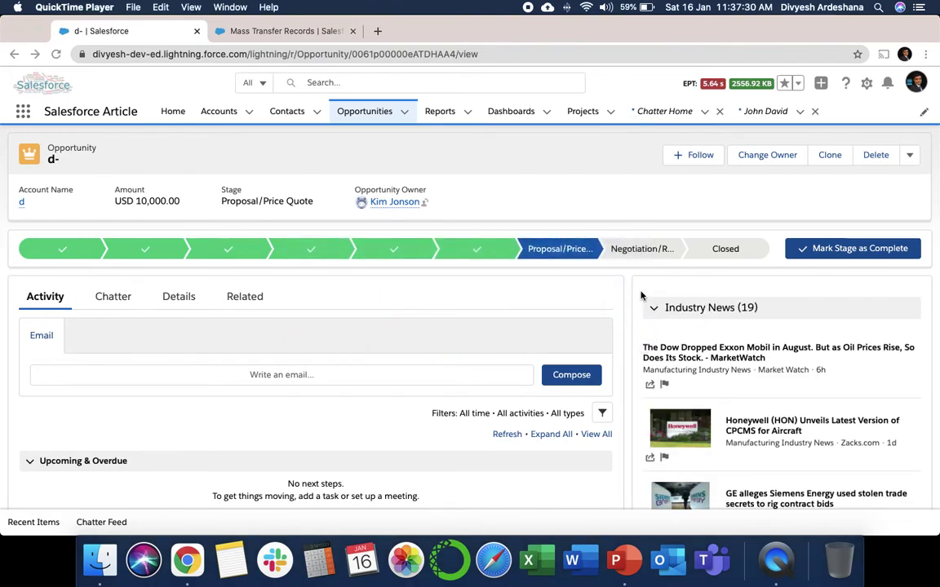